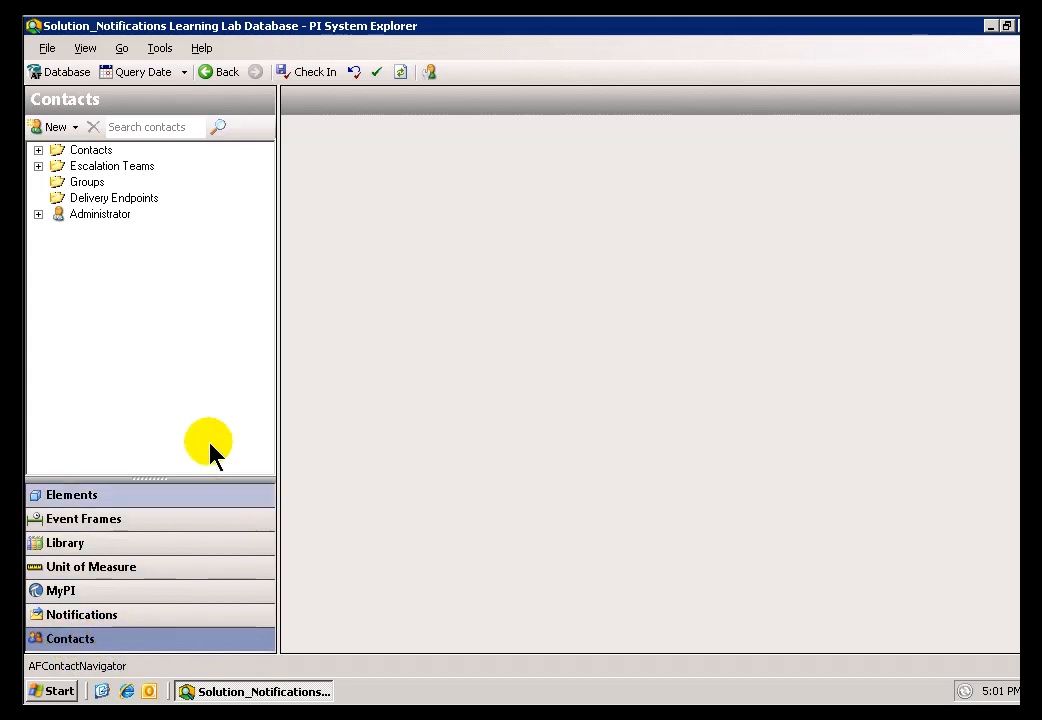
# Step: Search all contacts by name using the wildcard *
pyautogui.click(39, 151)
pyautogui.click(92, 168)
pyautogui.write('A*')
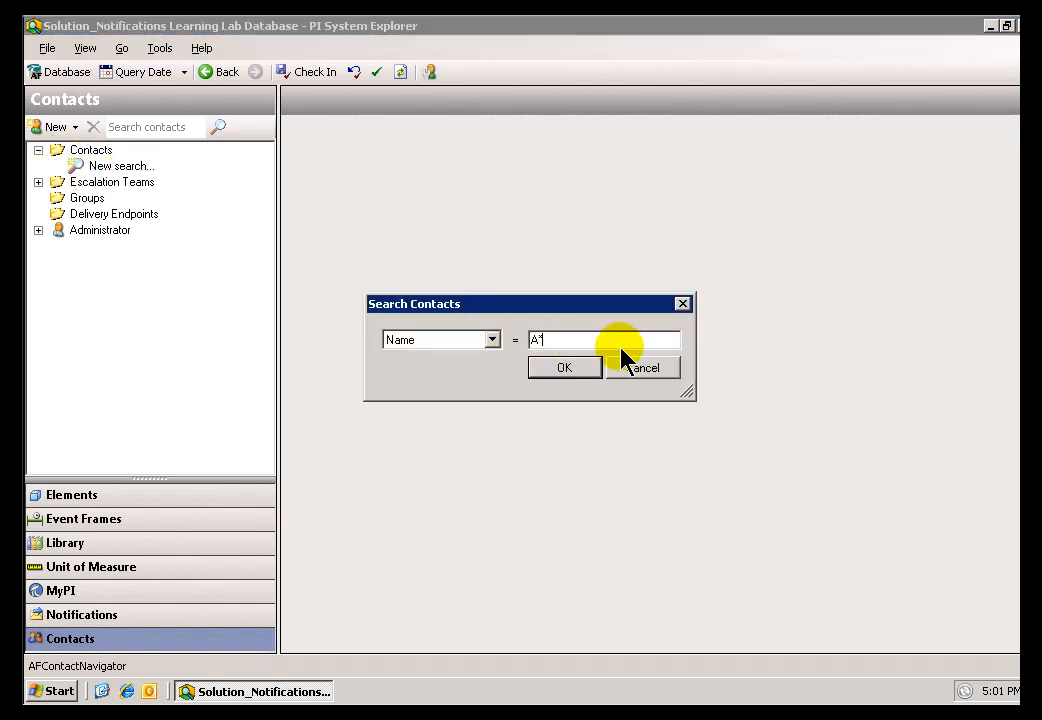
pyautogui.press('BackSpace')
pyautogui.press('BackSpace')
pyautogui.write('*')
pyautogui.click(562, 367)
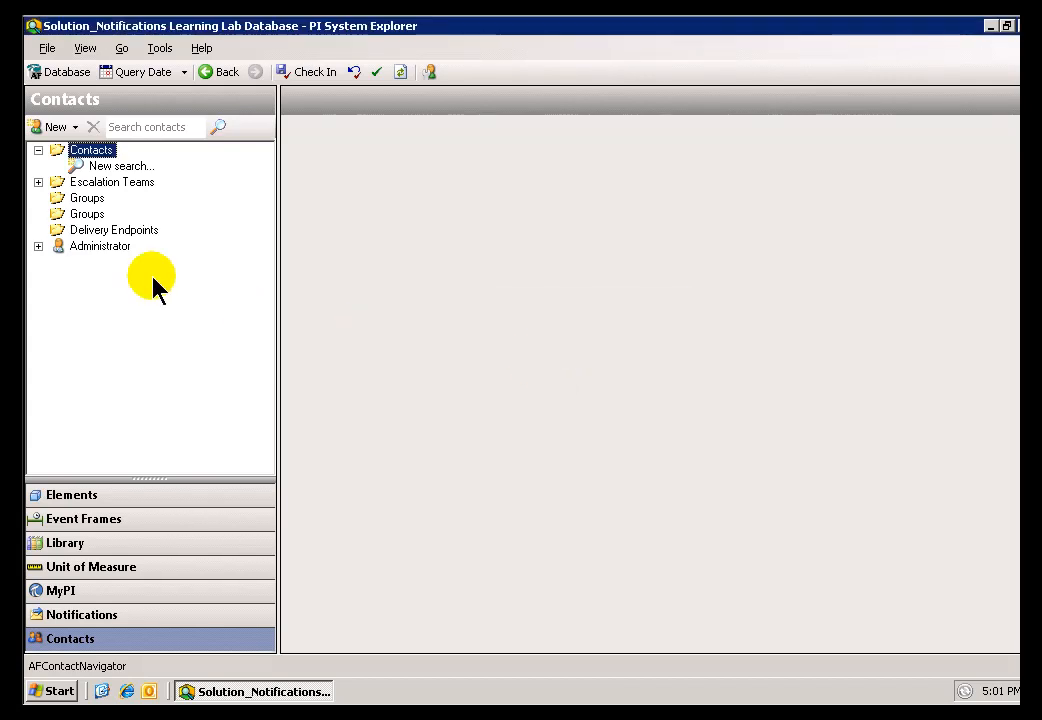
# Step: Examine the details of the contact below ASPNET and the configuration of its email delivery endpoint
pyautogui.moveTo(268, 243)
pyautogui.mouseDown()
pyautogui.moveTo(273, 281)
pyautogui.moveTo(279, 264)
pyautogui.mouseUp()
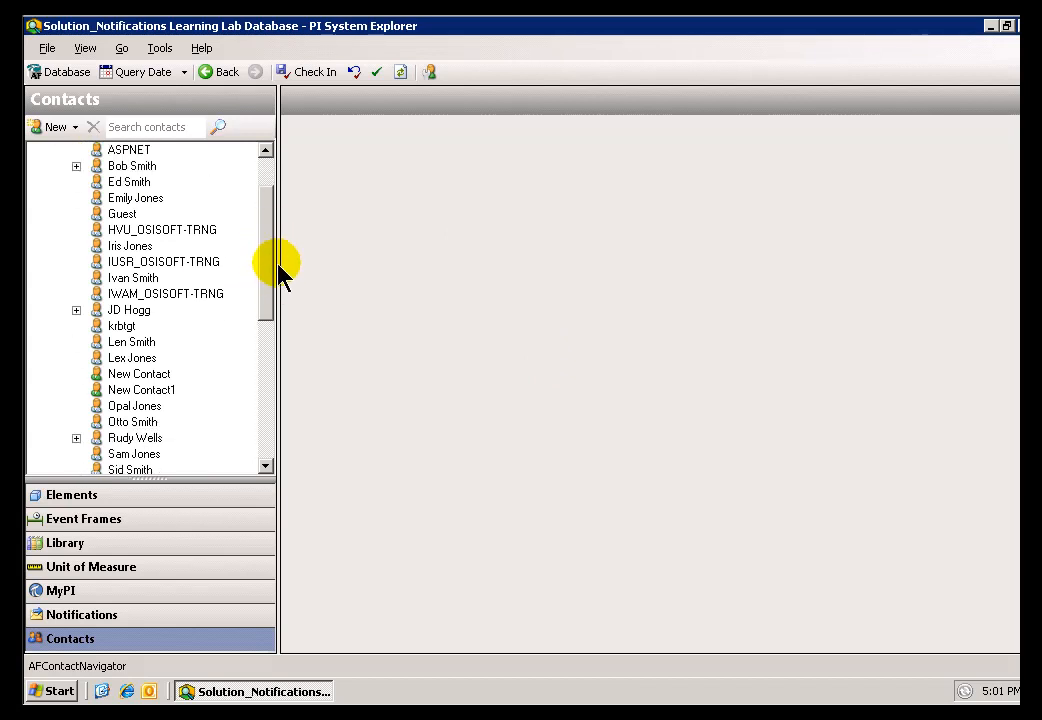
pyautogui.click(76, 166)
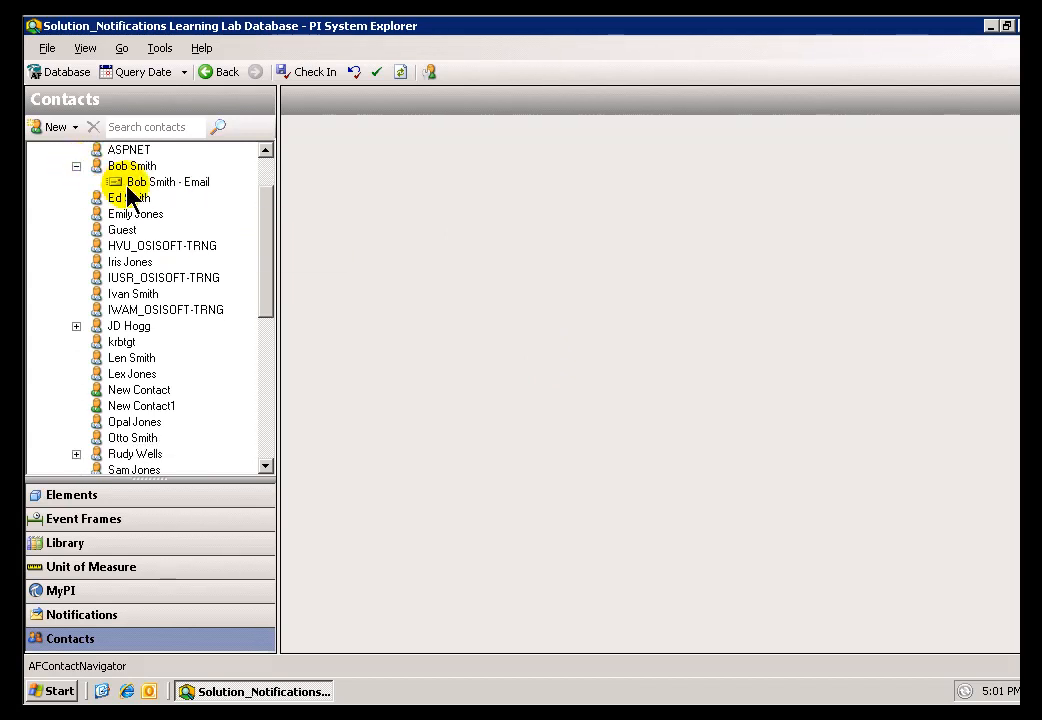
pyautogui.moveTo(270, 228); pyautogui.dragTo(282, 190)
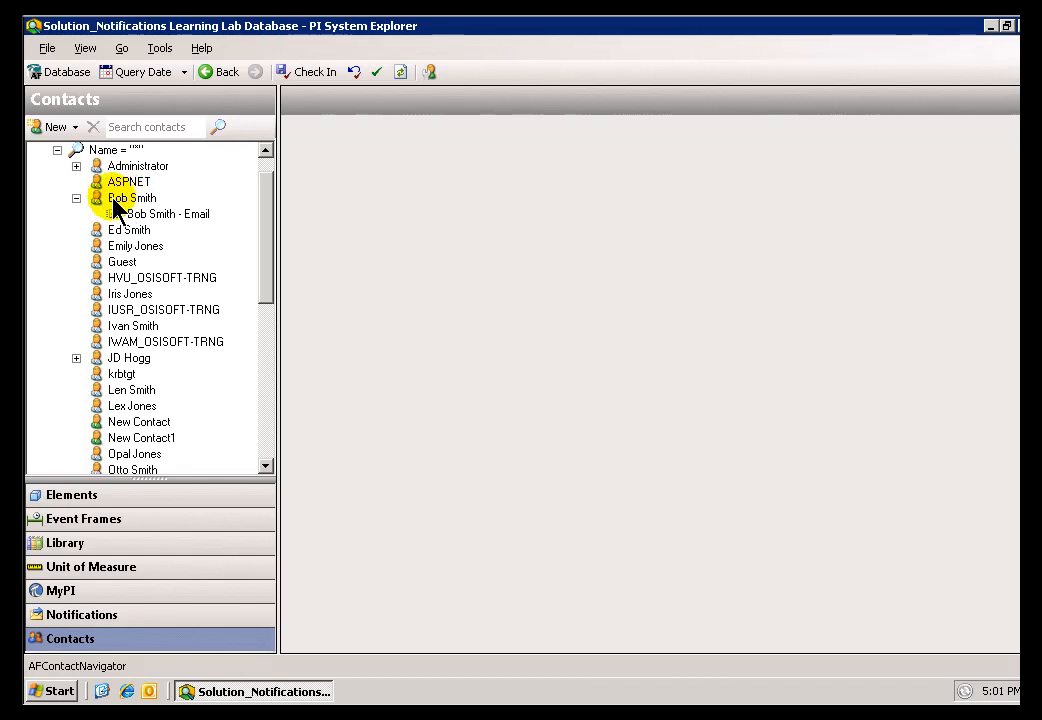
pyautogui.click(116, 201)
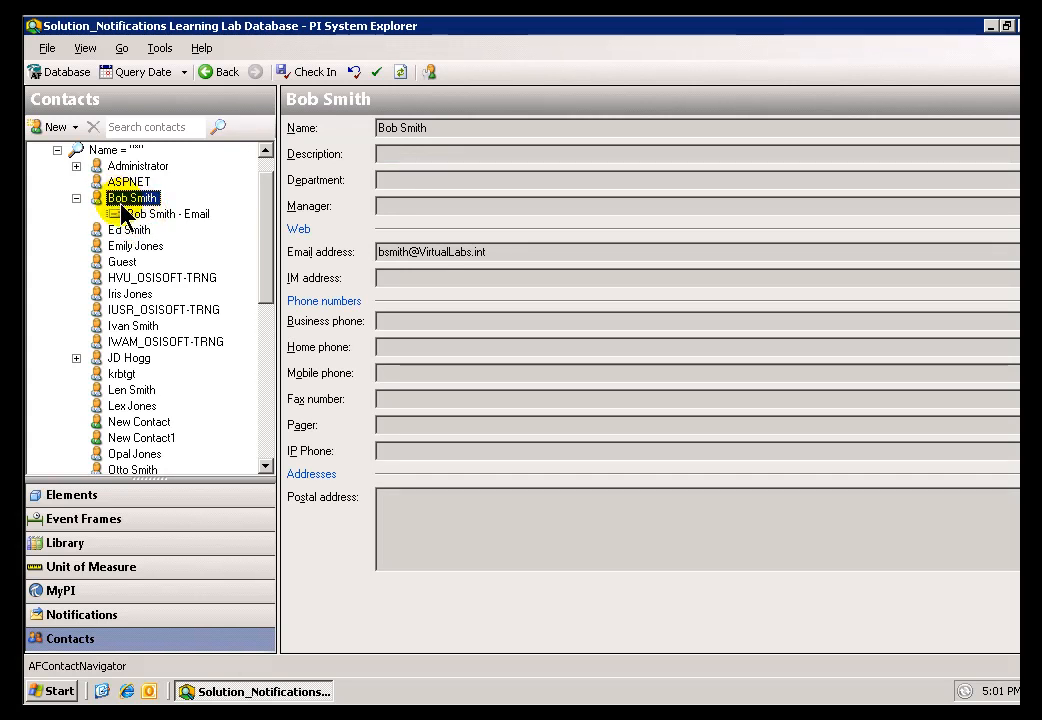
pyautogui.click(135, 218)
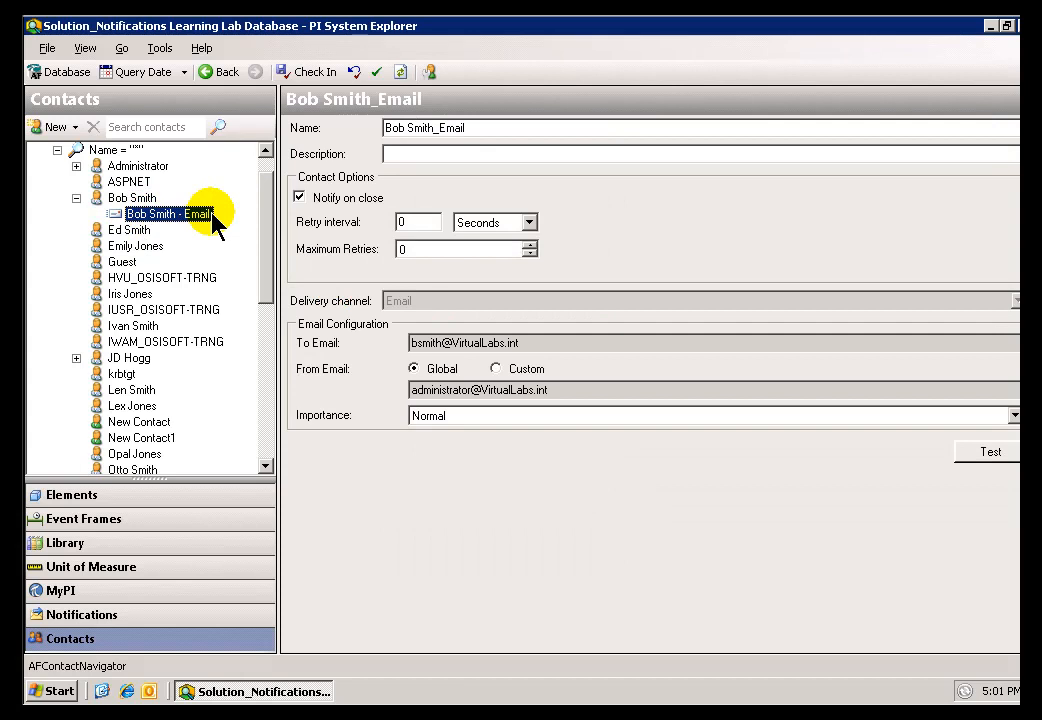
# Step: Check which creation commands are available for the contact below ASPNET and for the contact search, creating nothing
pyautogui.click(128, 199)
pyautogui.rightClick(126, 203)
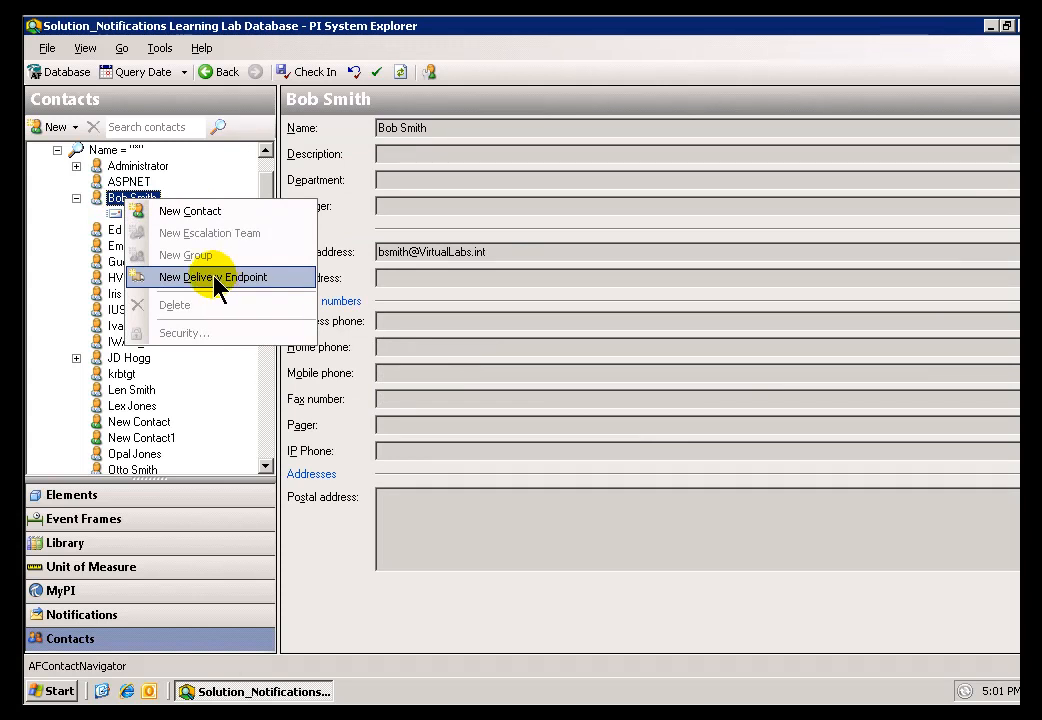
pyautogui.click(115, 196)
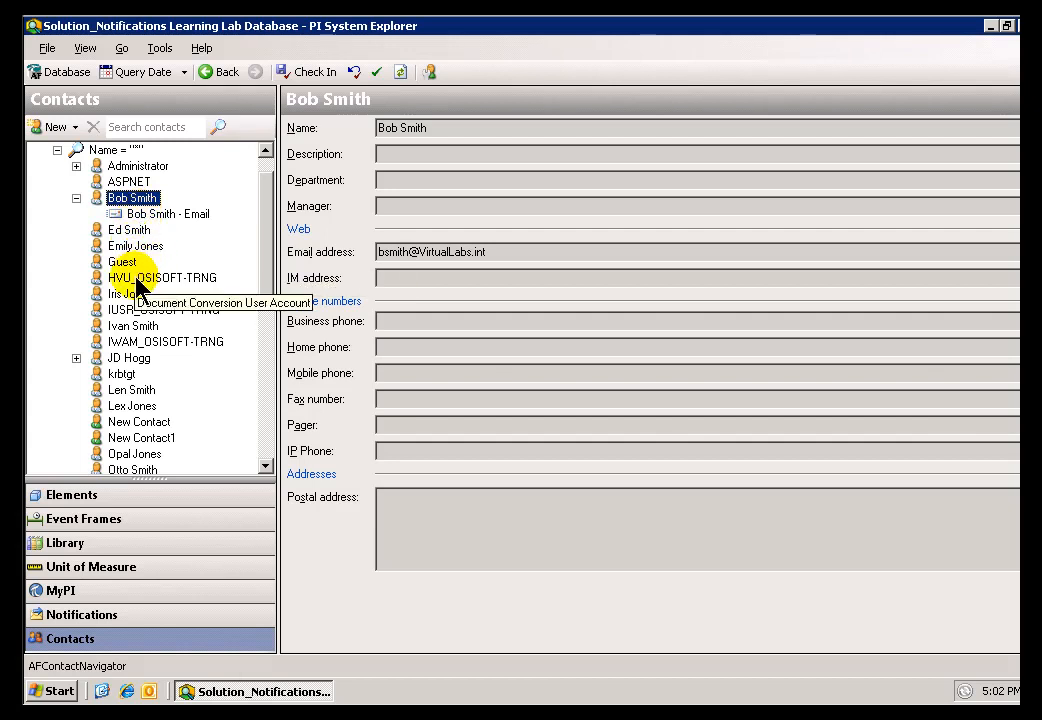
pyautogui.click(77, 357)
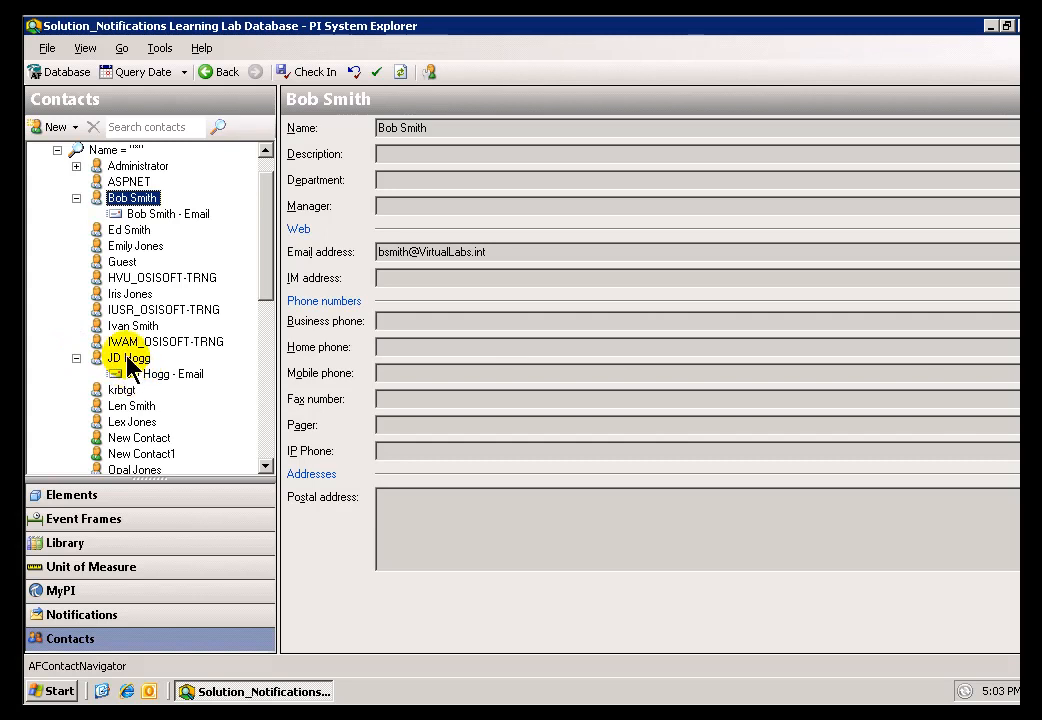
pyautogui.click(100, 151)
pyautogui.rightClick(99, 157)
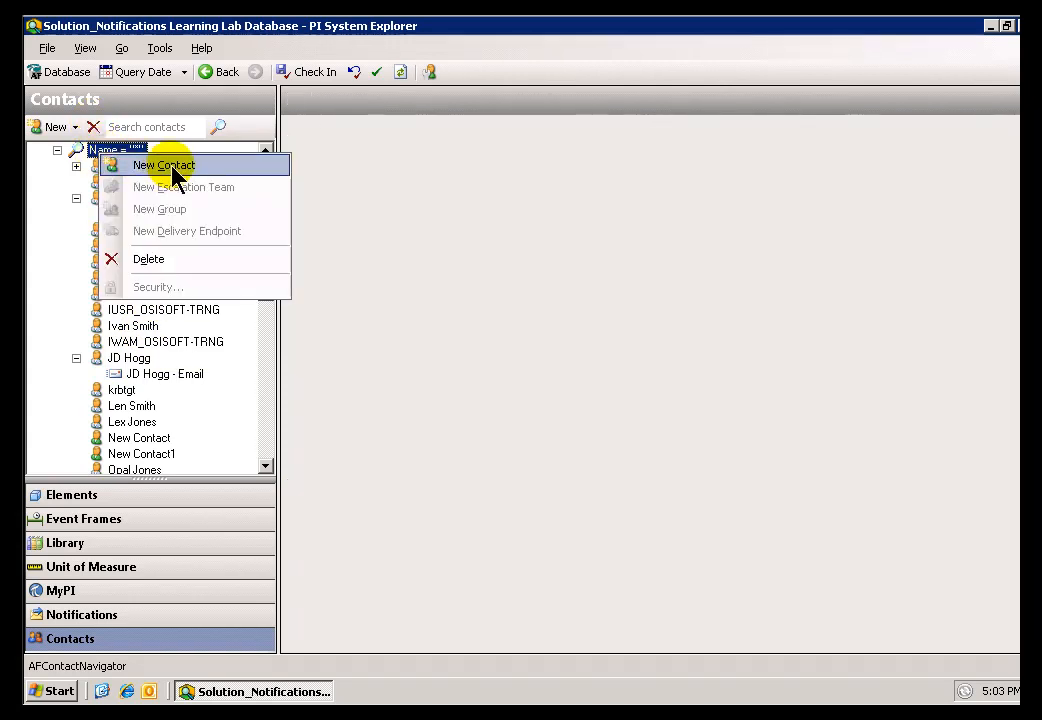
pyautogui.click(74, 155)
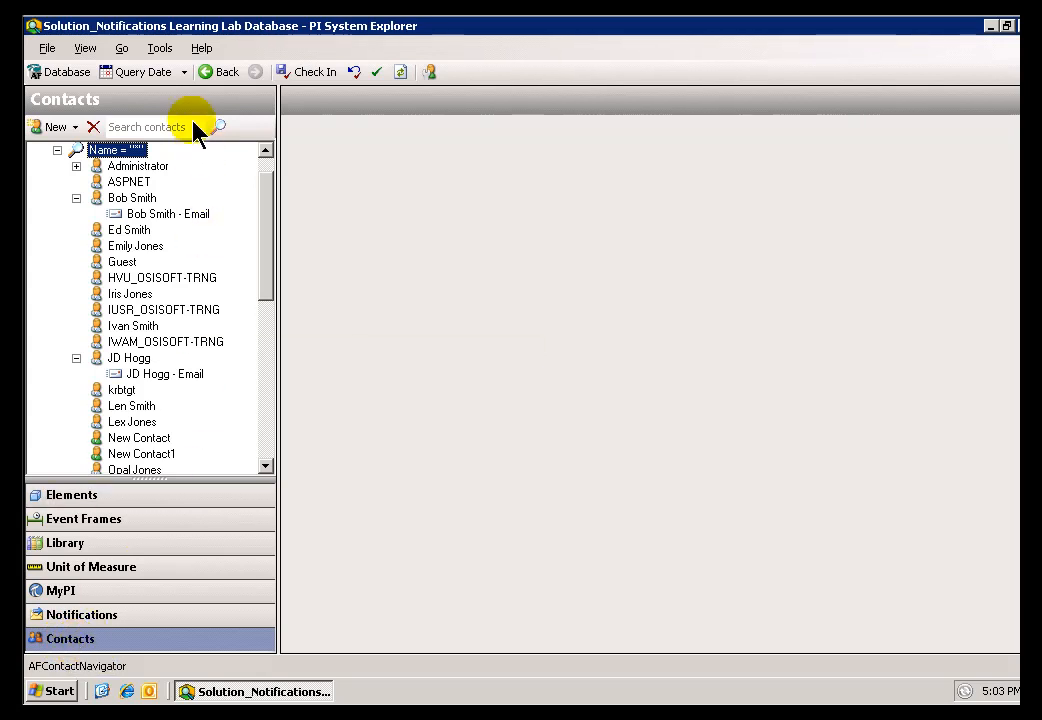
# Step: Review the Active Directory Properties and their Specify Account option, cancel without changes, and collapse the contact search results
pyautogui.click(160, 50)
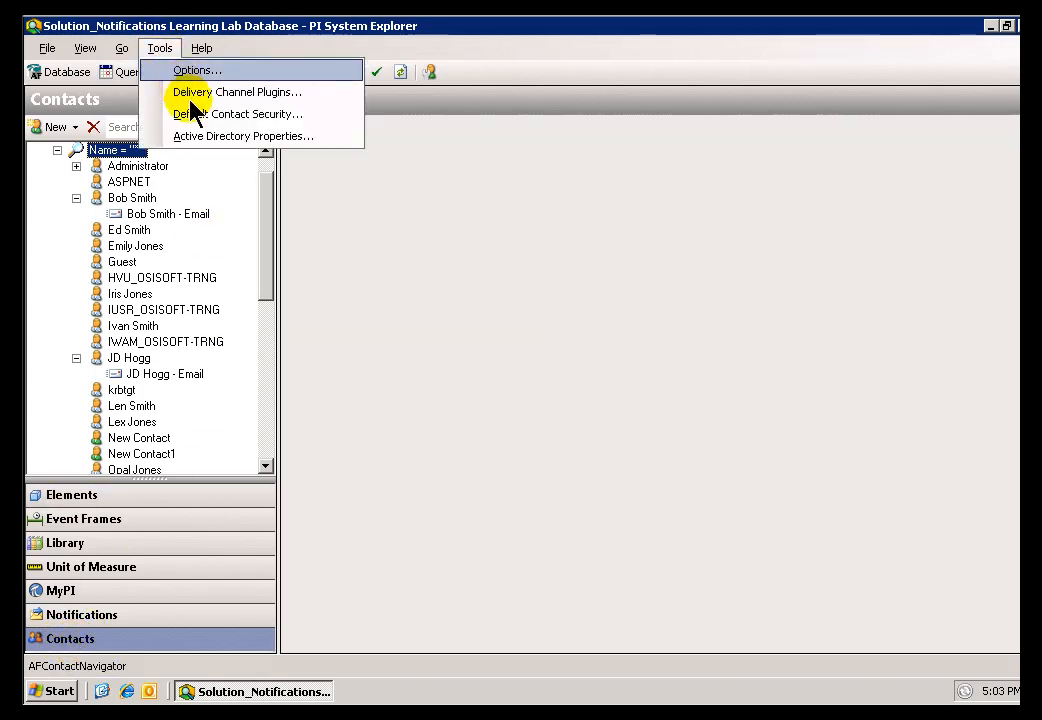
pyautogui.click(222, 148)
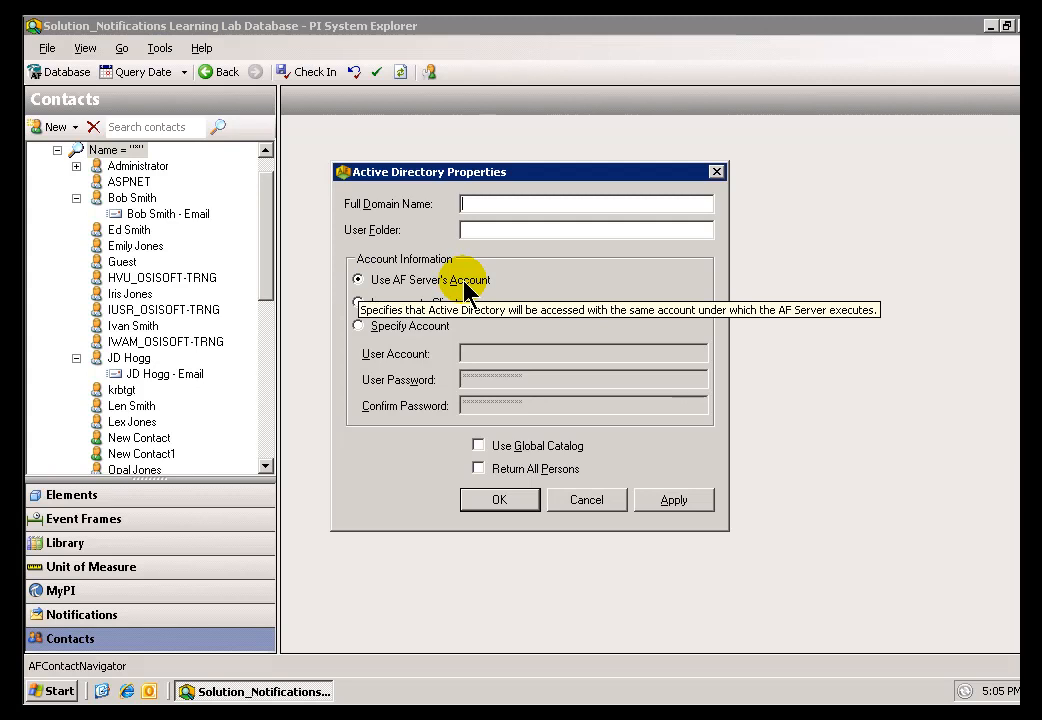
pyautogui.click(358, 327)
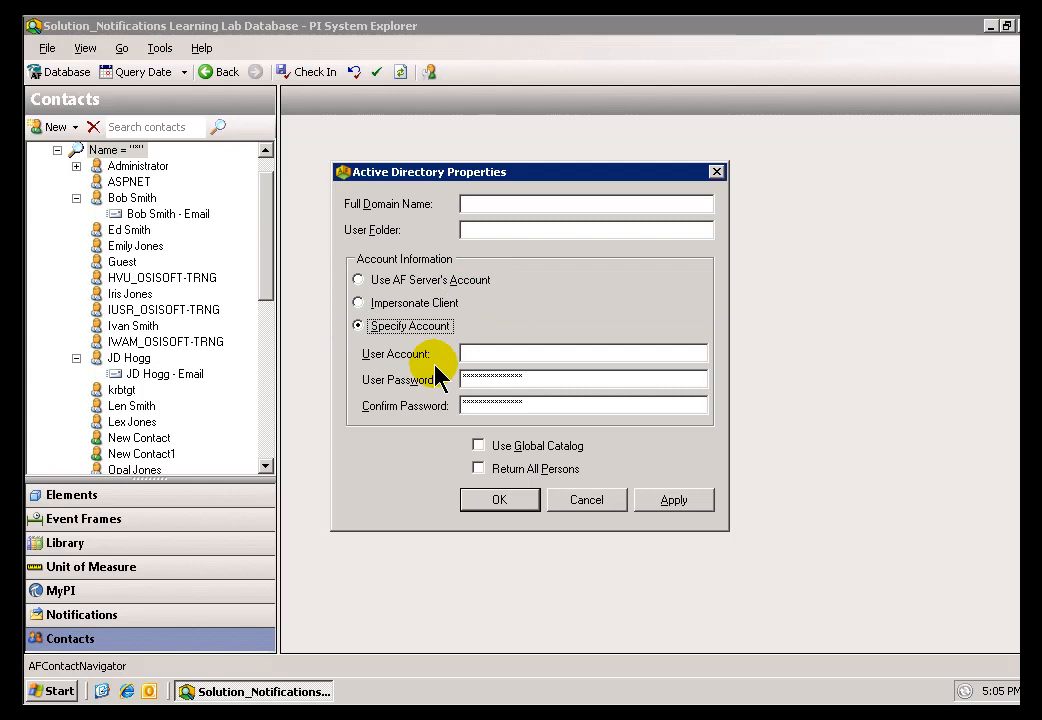
pyautogui.click(358, 280)
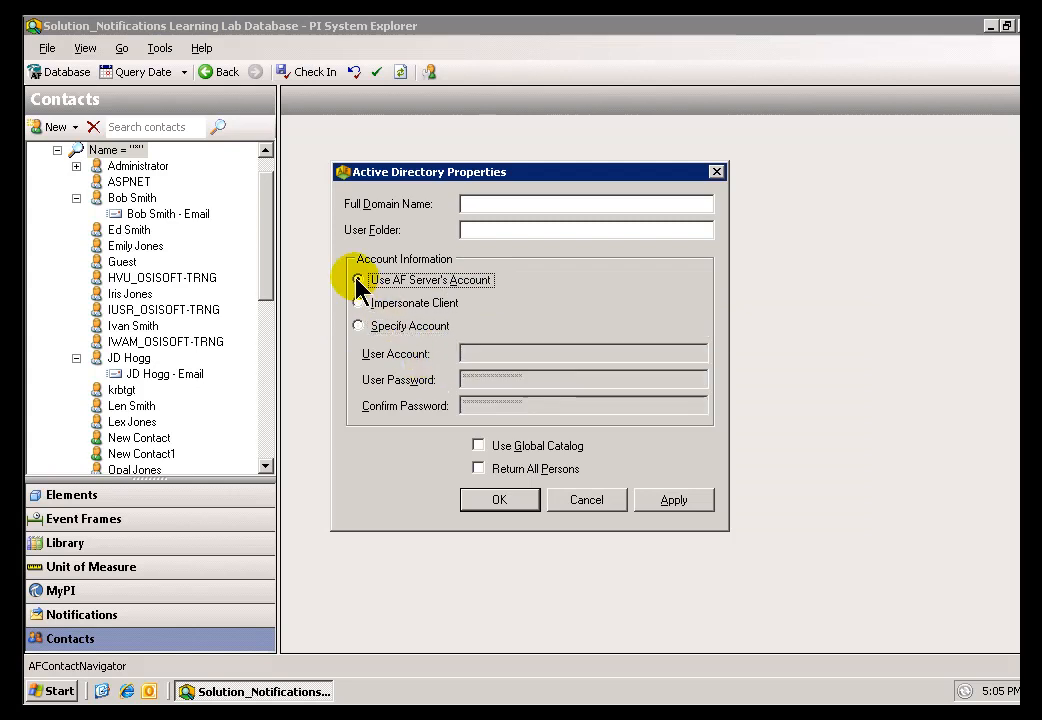
pyautogui.click(583, 502)
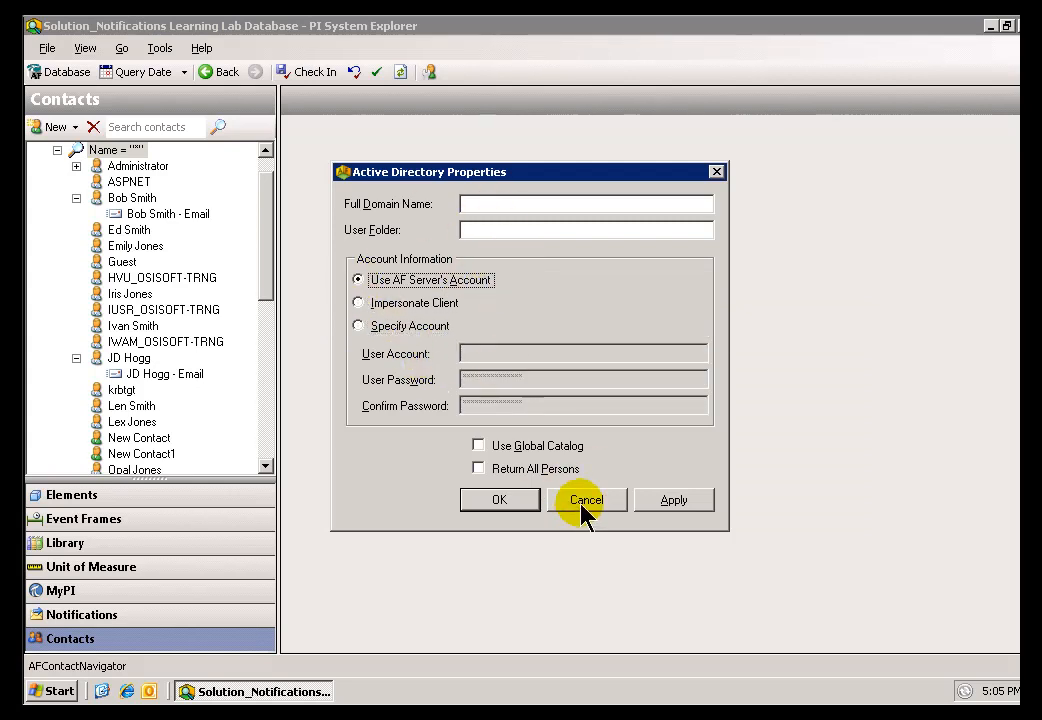
pyautogui.click(57, 150)
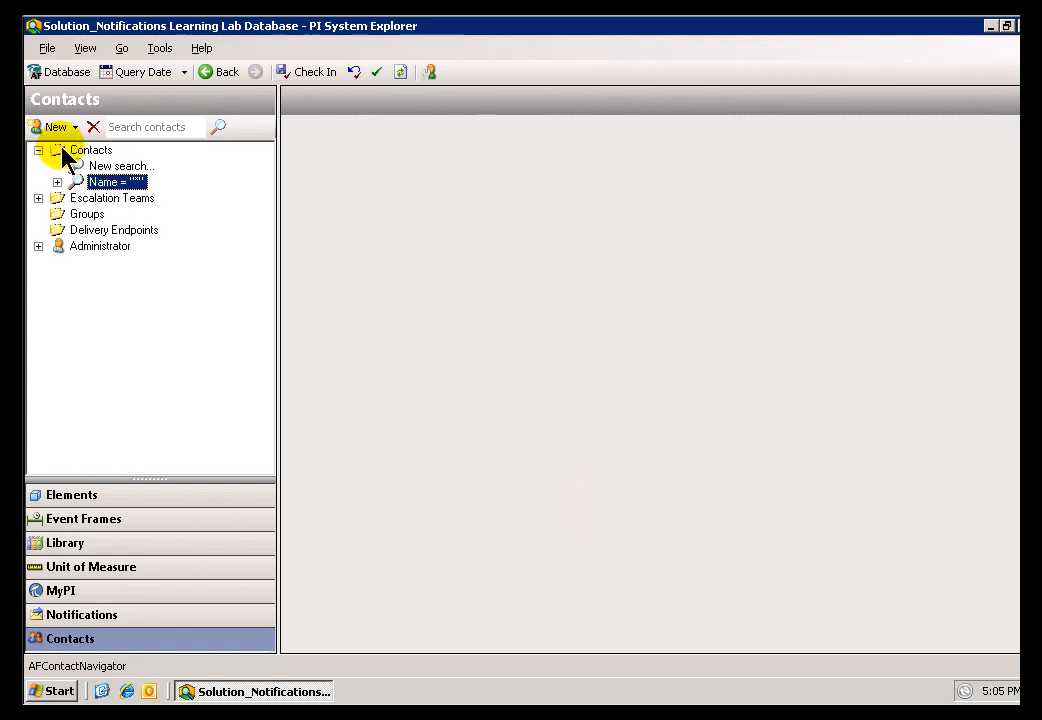
# Step: Open the CDT Warnings notification's subscriptions and search all contacts by name with * beside them
pyautogui.click(80, 616)
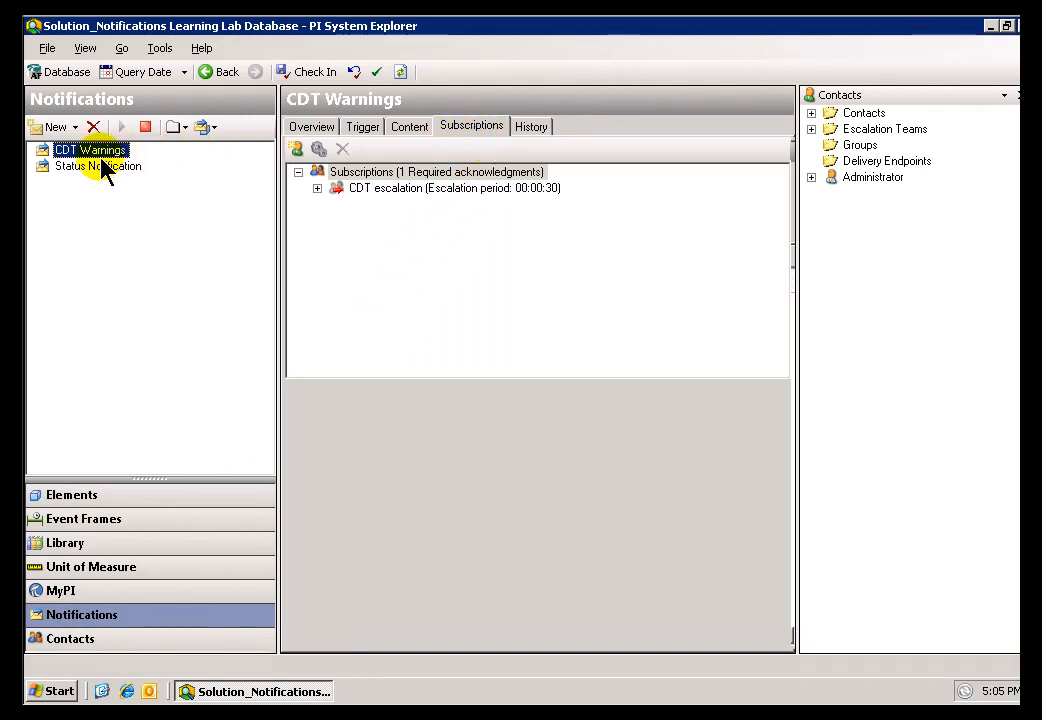
pyautogui.rightClick(817, 118)
pyautogui.click(811, 114)
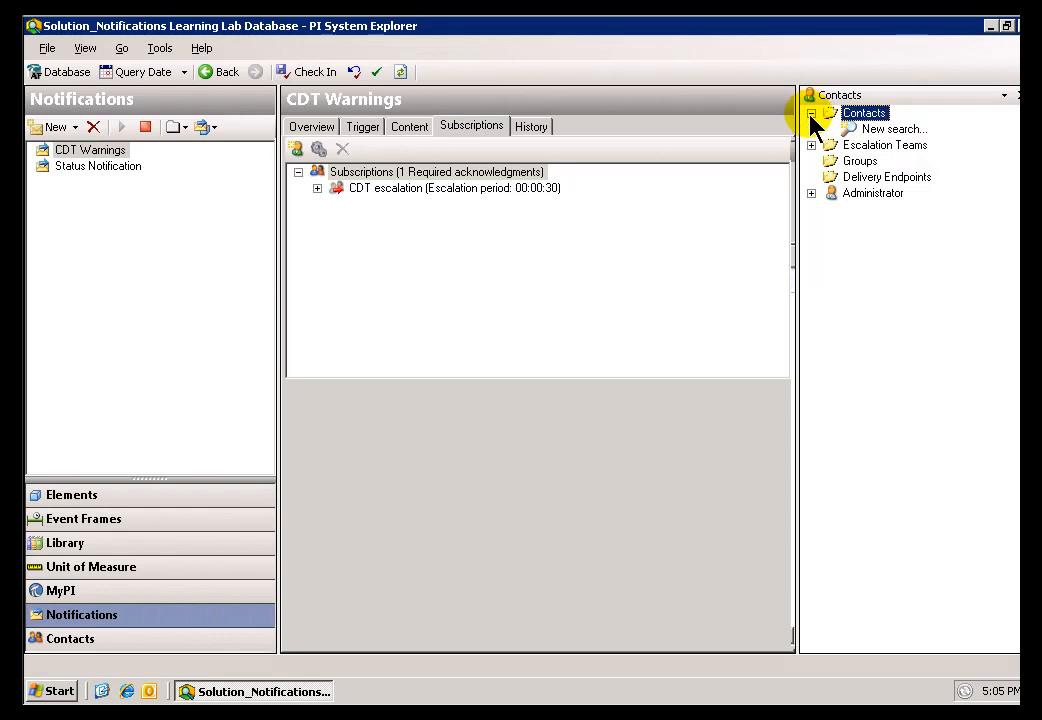
pyautogui.click(878, 130)
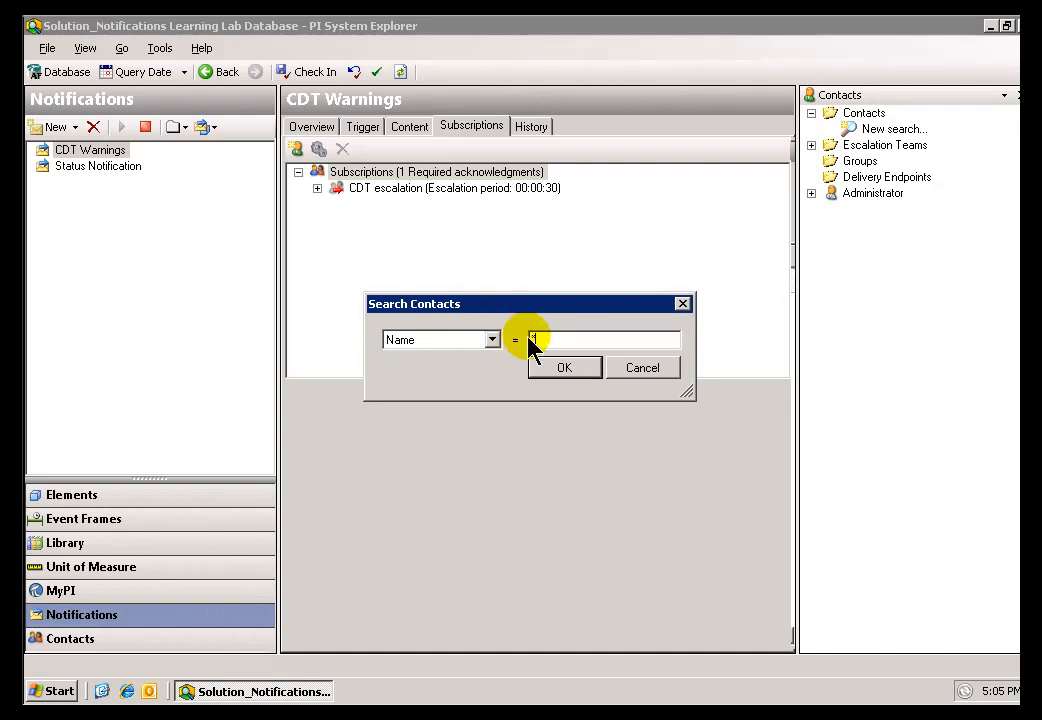
pyautogui.click(560, 369)
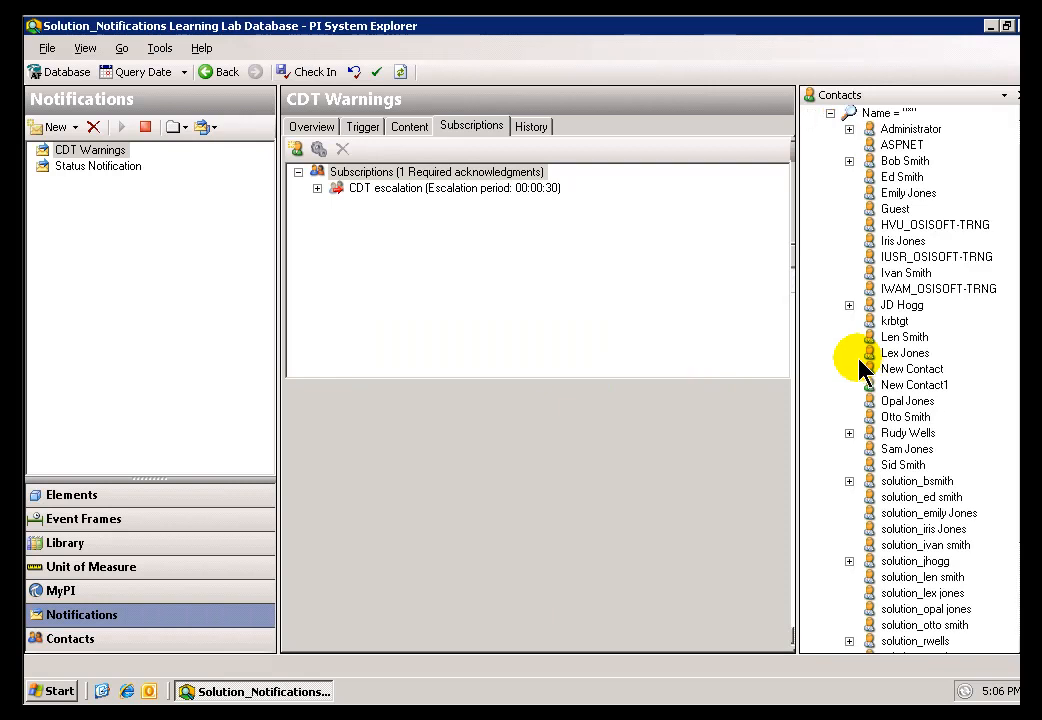
# Step: Expand the first contact with the solution_ prefix and select its email delivery endpoint
pyautogui.scroll(-3, 910, 370)
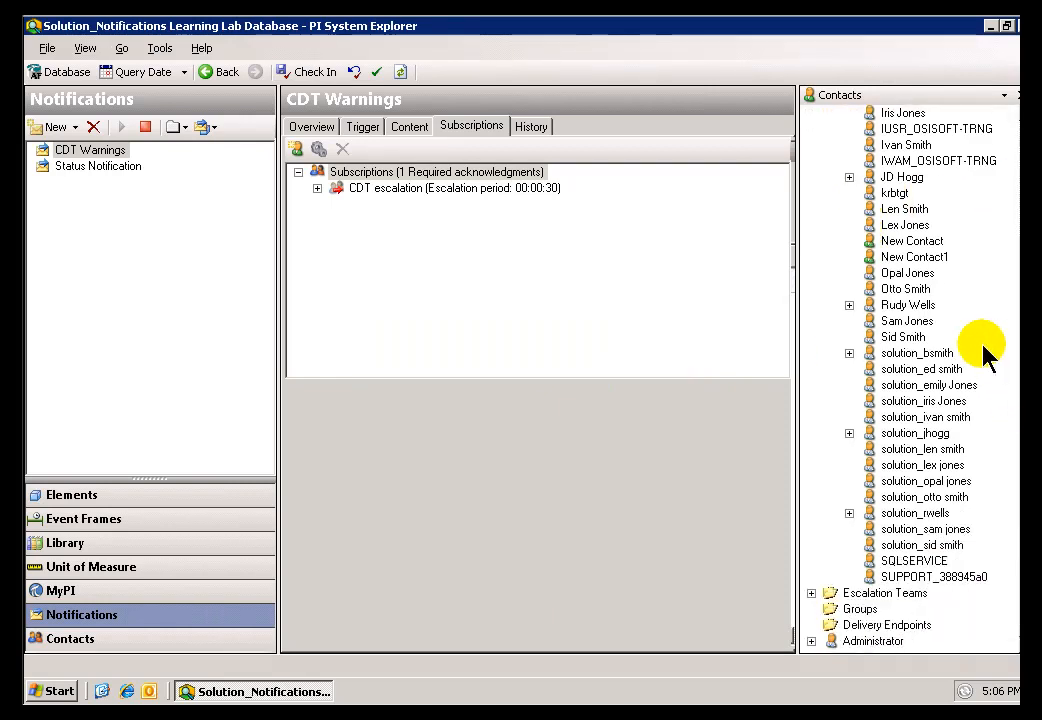
pyautogui.click(849, 354)
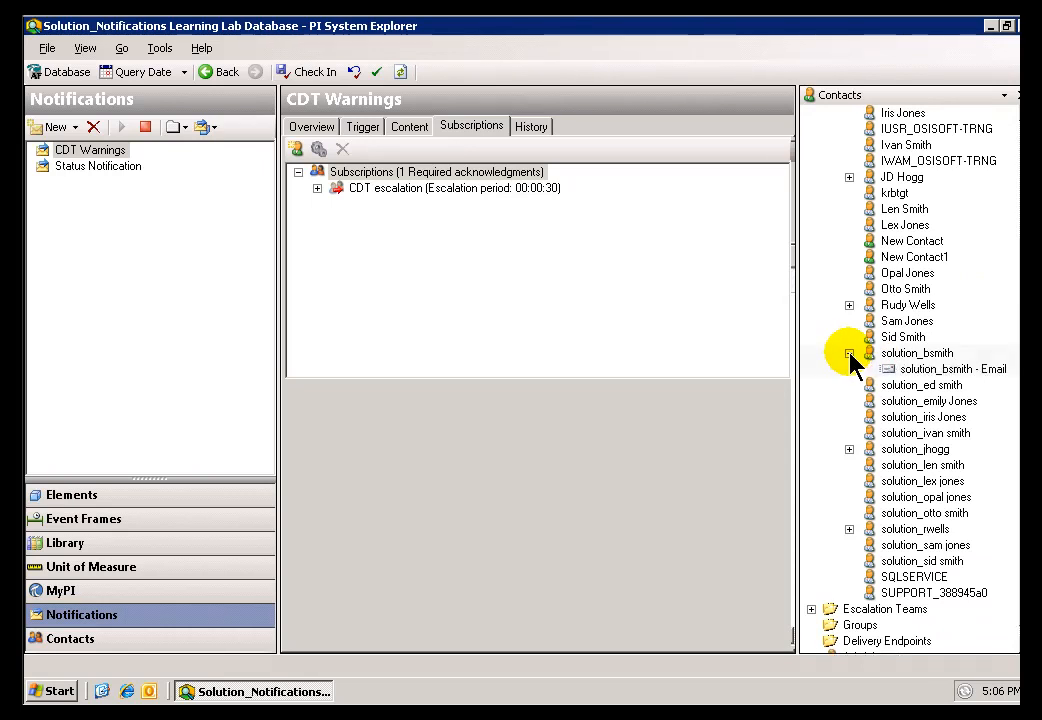
pyautogui.click(940, 369)
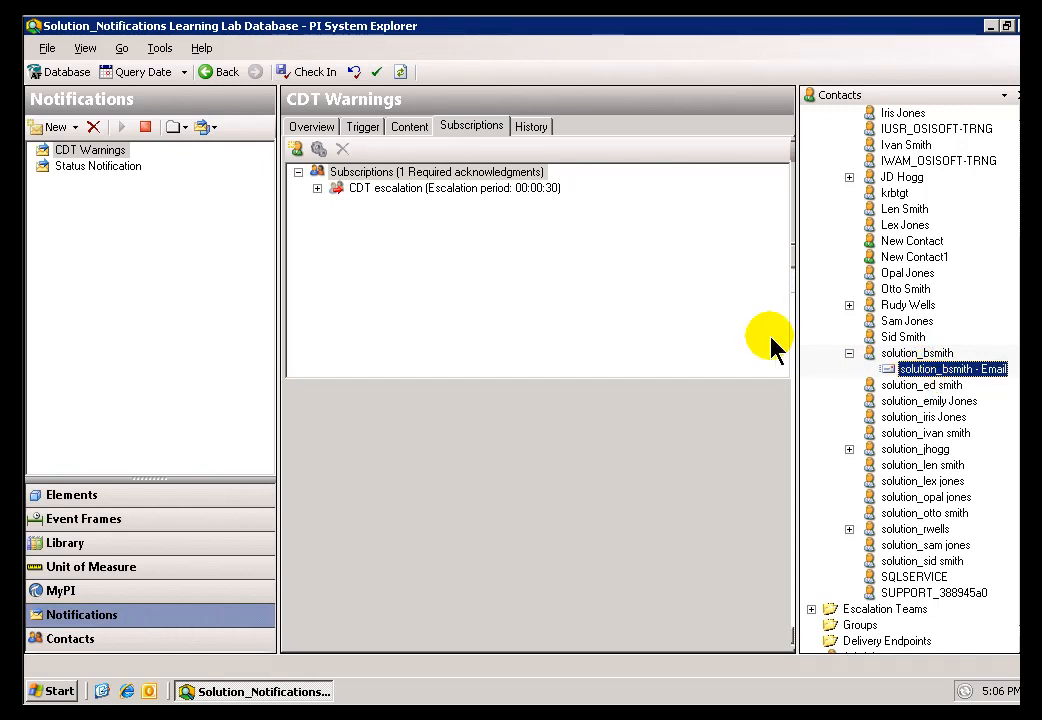
# Step: Expand the CDT escalation and add the email endpoint of the contact just above krbtgt to the CDT Warnings subscriptions
pyautogui.click(317, 189)
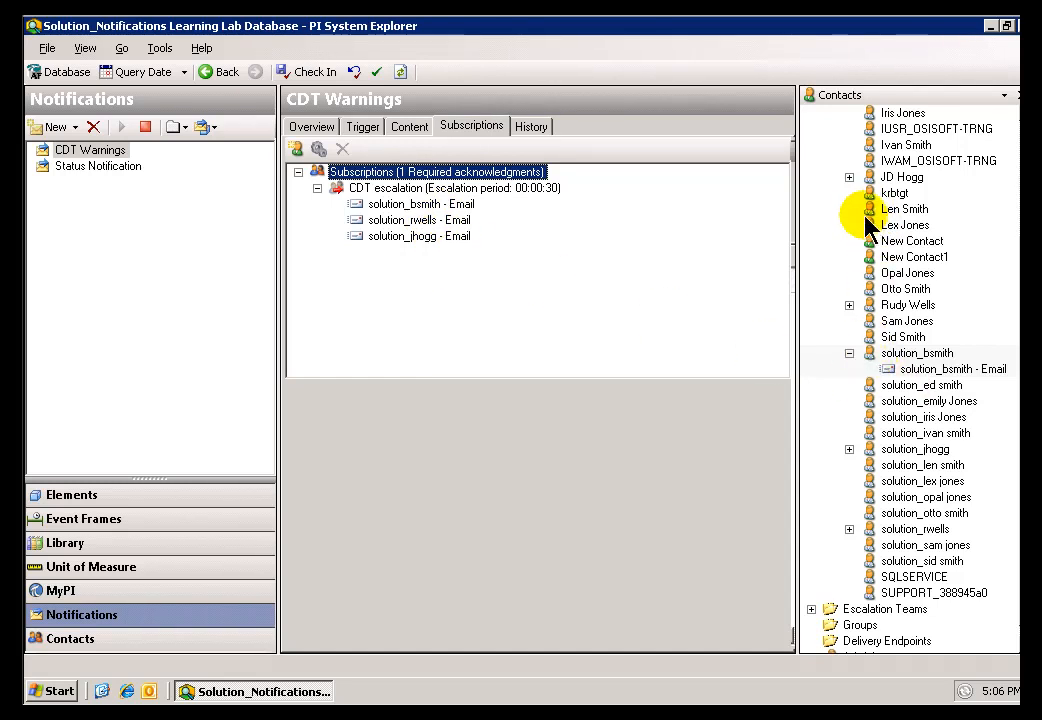
pyautogui.click(850, 177)
pyautogui.moveTo(928, 200); pyautogui.dragTo(472, 265)
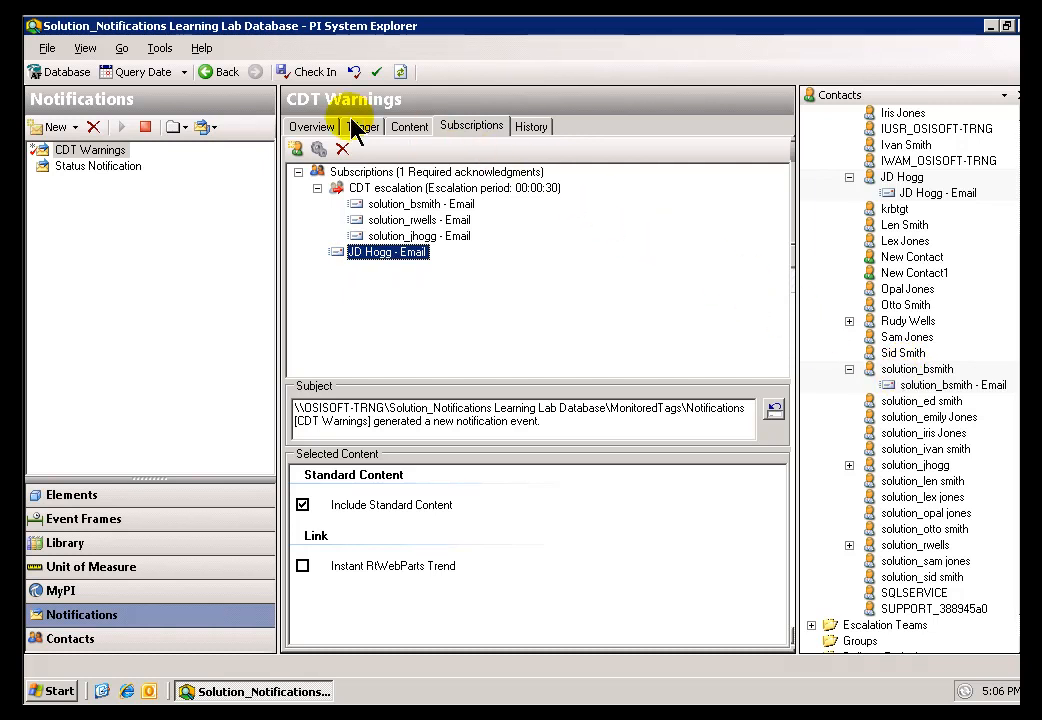
# Step: Review the Active Directory Properties alongside the PI AF 2010 User's Guide instructions on configuring an Active Directory, then cancel the dialog
pyautogui.click(74, 645)
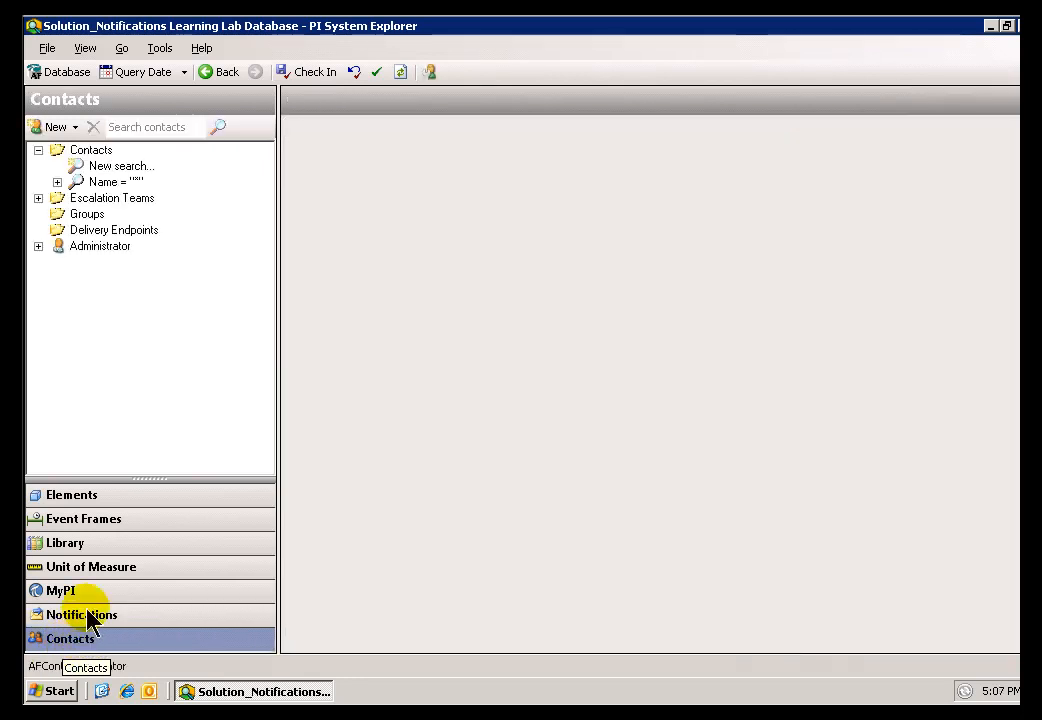
pyautogui.click(159, 50)
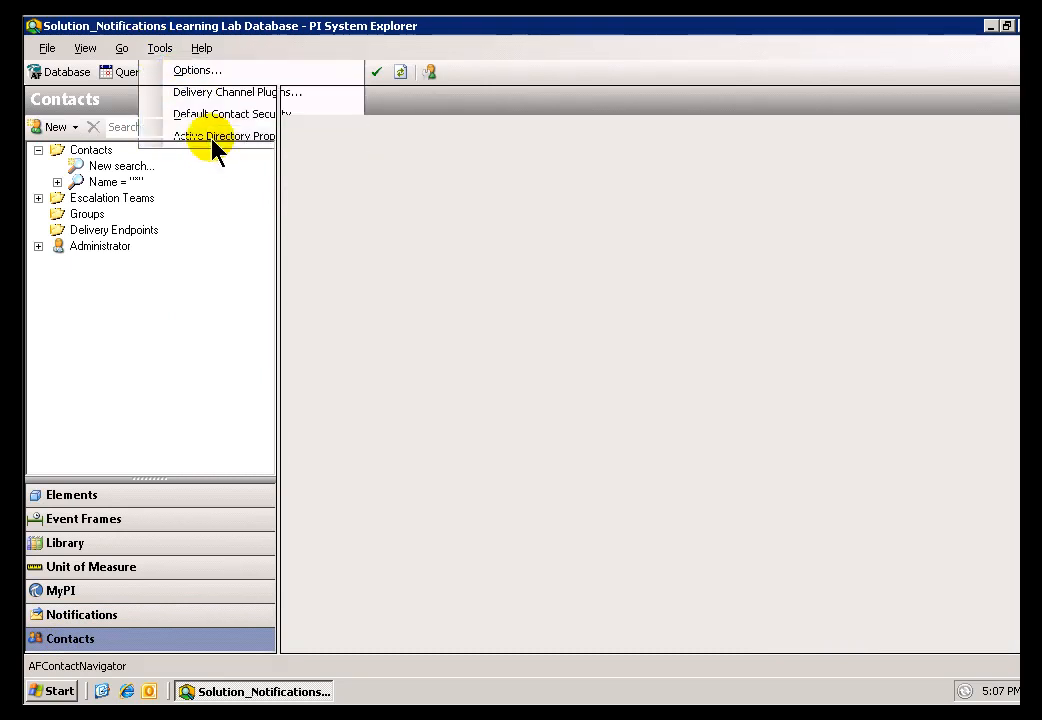
pyautogui.click(216, 140)
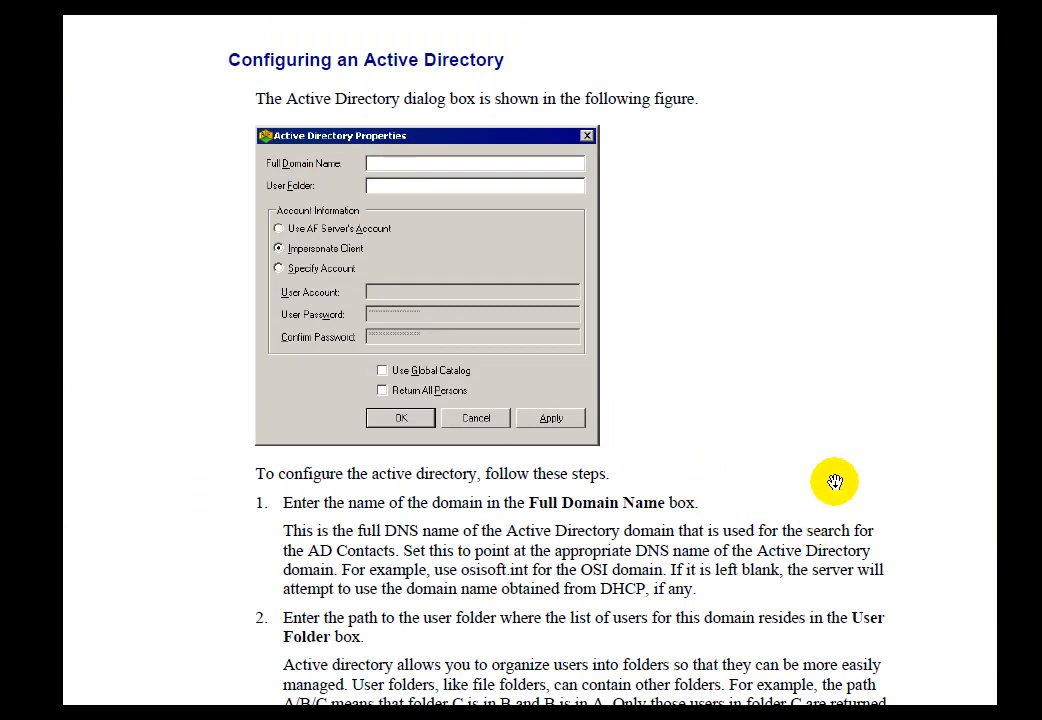
pyautogui.scroll(-5, 835, 482)
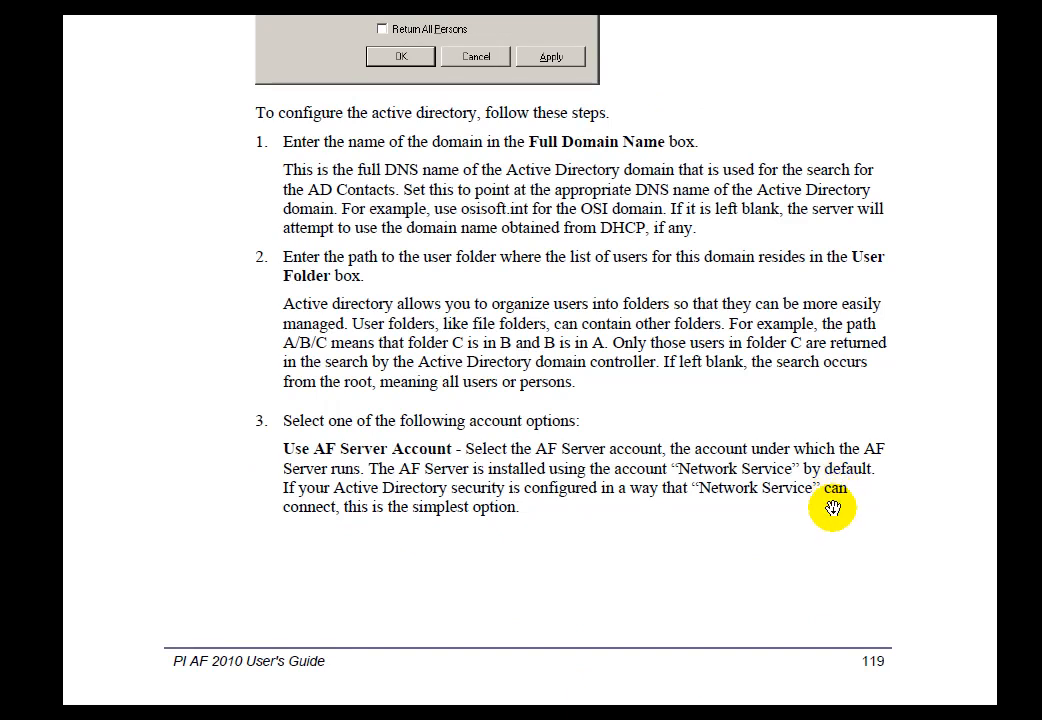
pyautogui.hotkey('alt', 'Tab')
pyautogui.hotkey('alt', 'Tab')
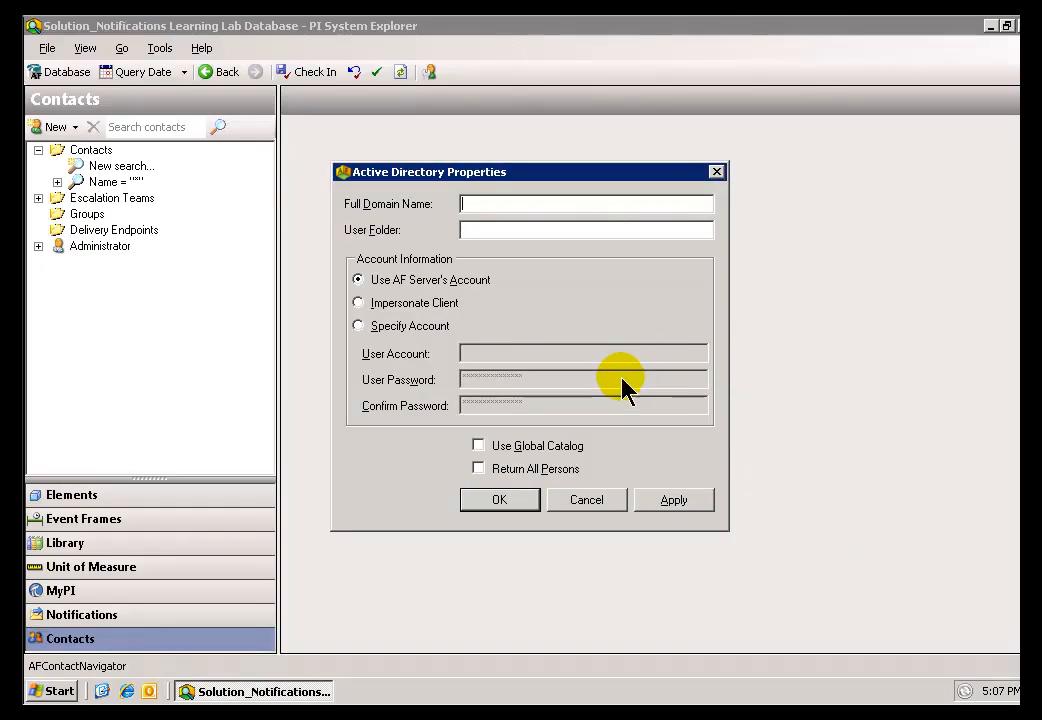
pyautogui.click(590, 500)
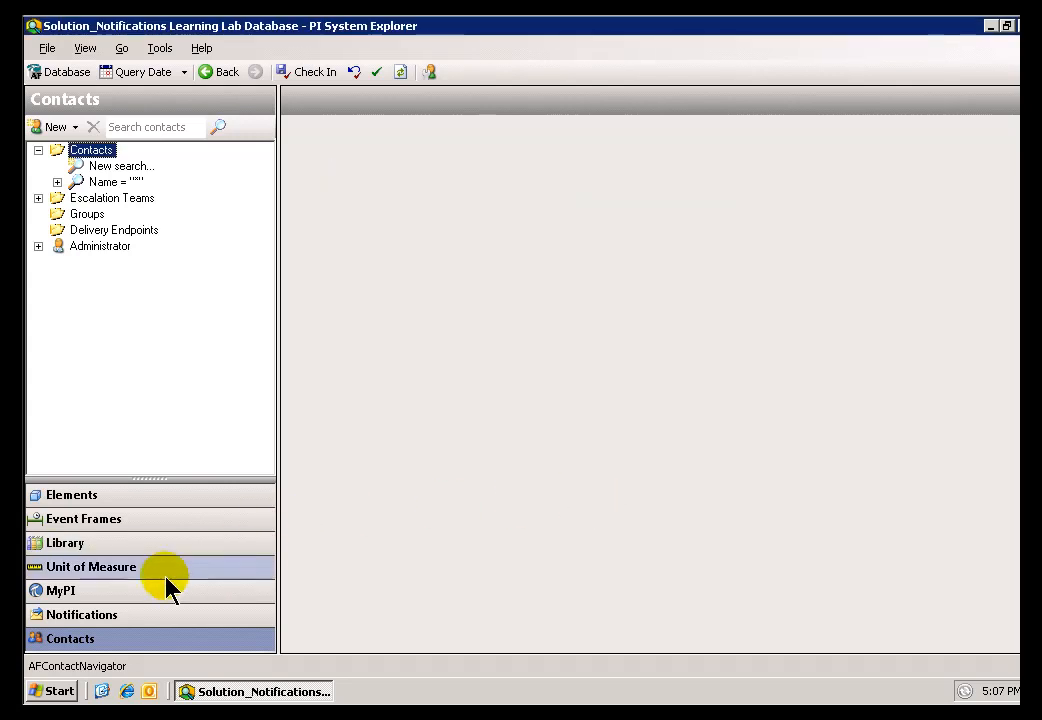
# Step: Return to the CDT Warnings subscriptions and select the contact just above krbtgt in the contact list
pyautogui.click(62, 622)
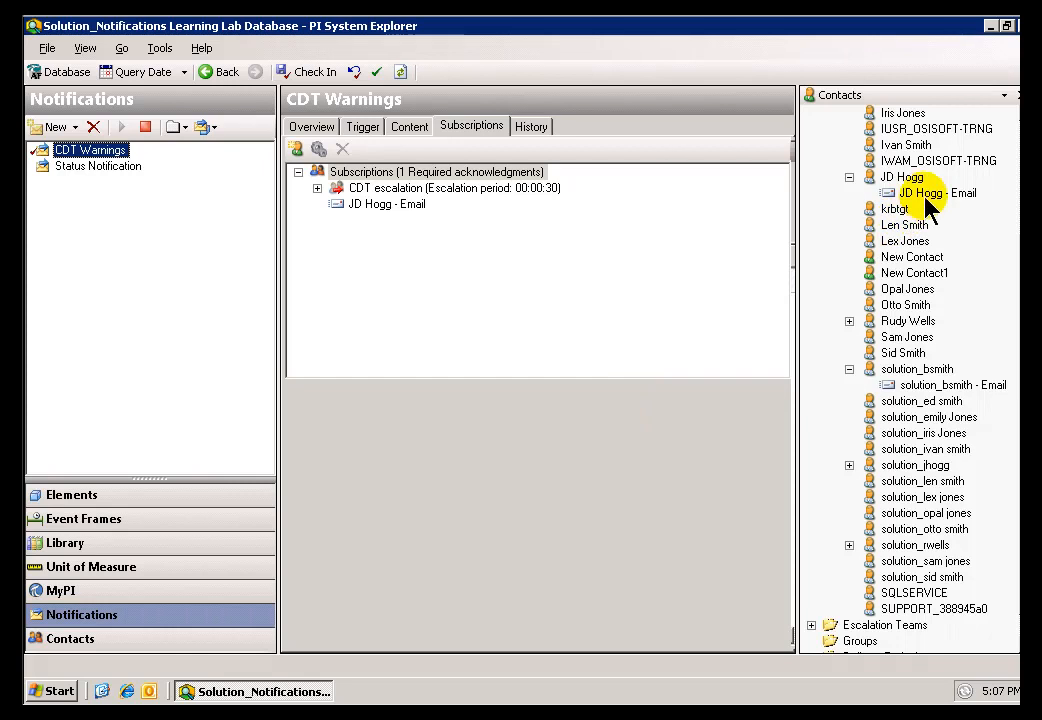
pyautogui.click(901, 177)
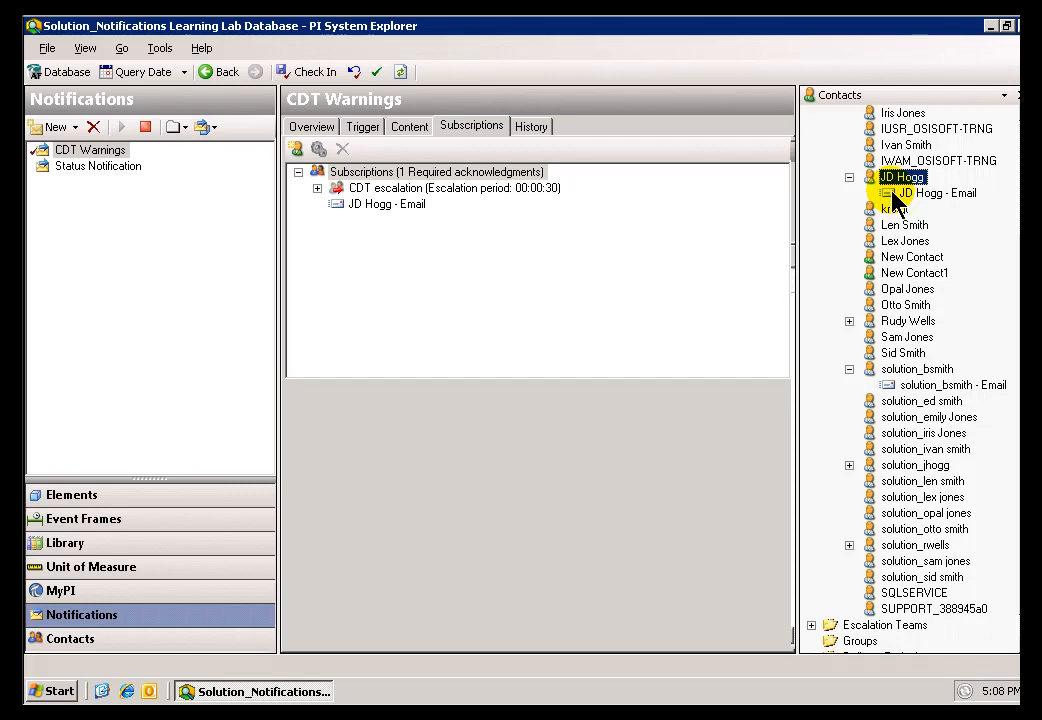
# Step: Select the email endpoint of the contact just above krbtgt, and search the Contacts section by Name with the wildcard *
pyautogui.click(894, 196)
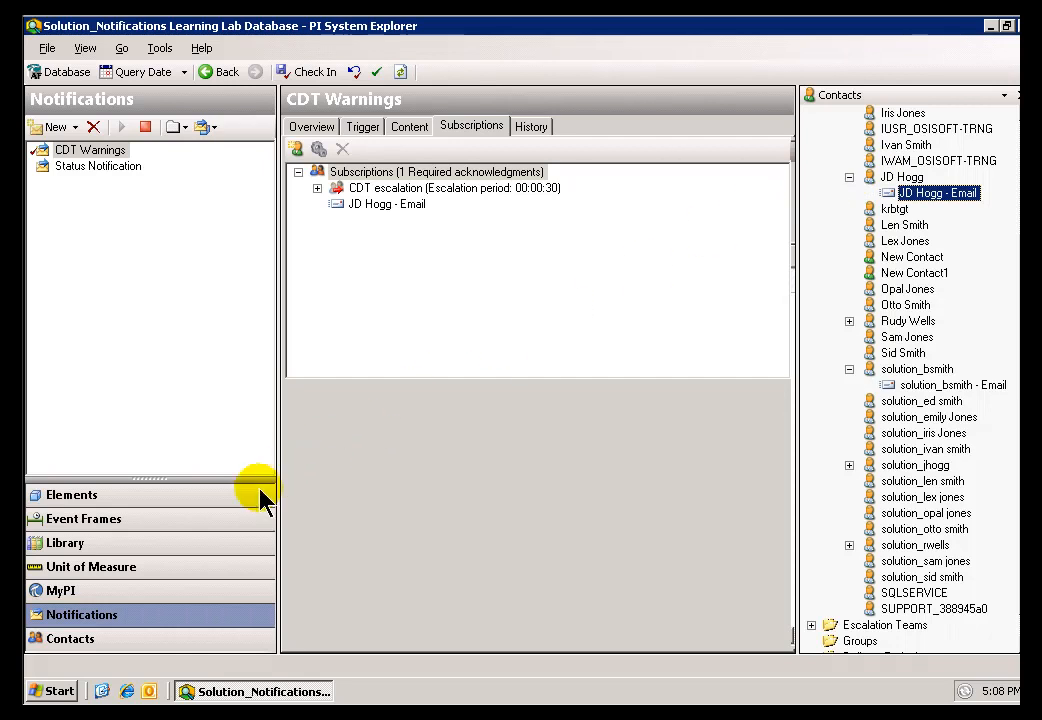
pyautogui.click(66, 638)
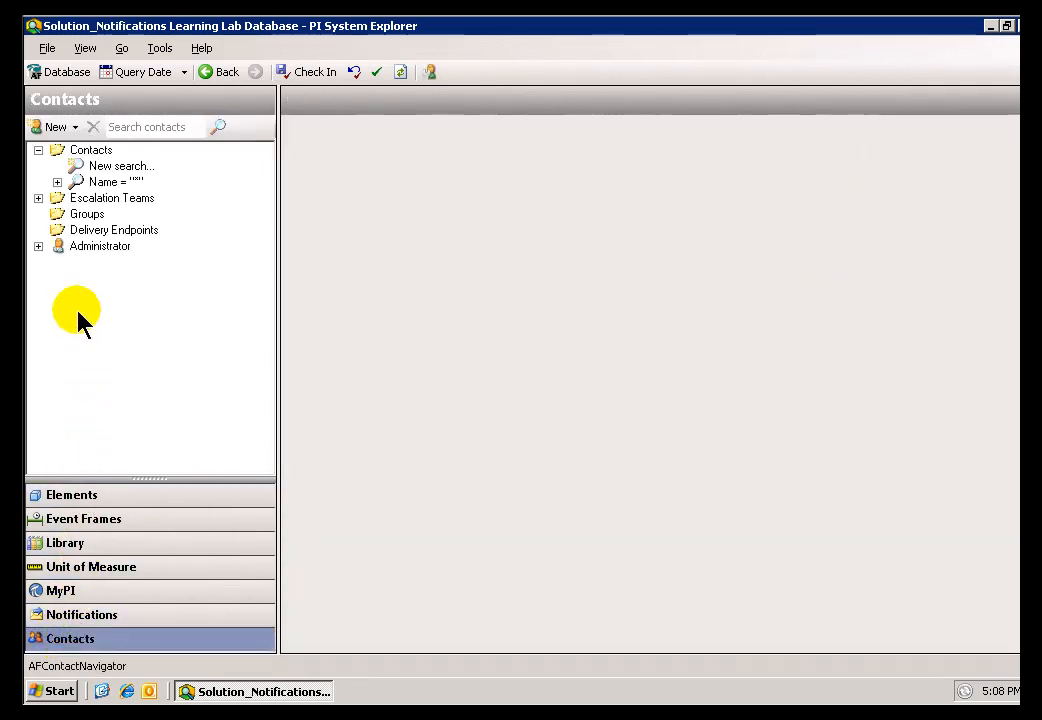
pyautogui.doubleClick(112, 168)
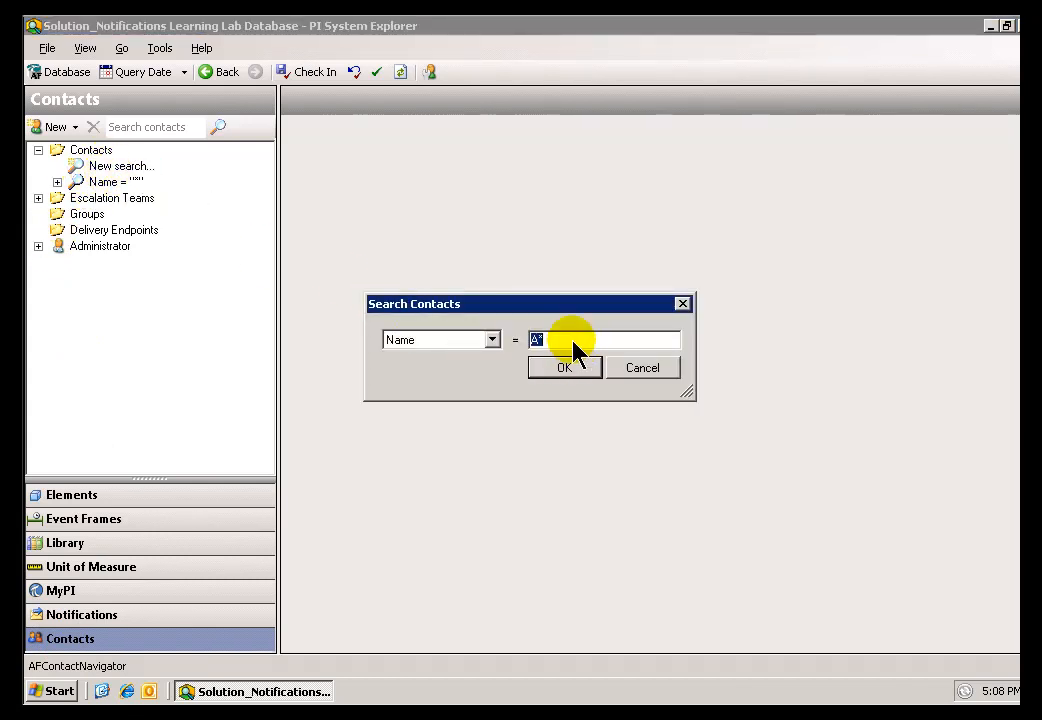
pyautogui.write('*')
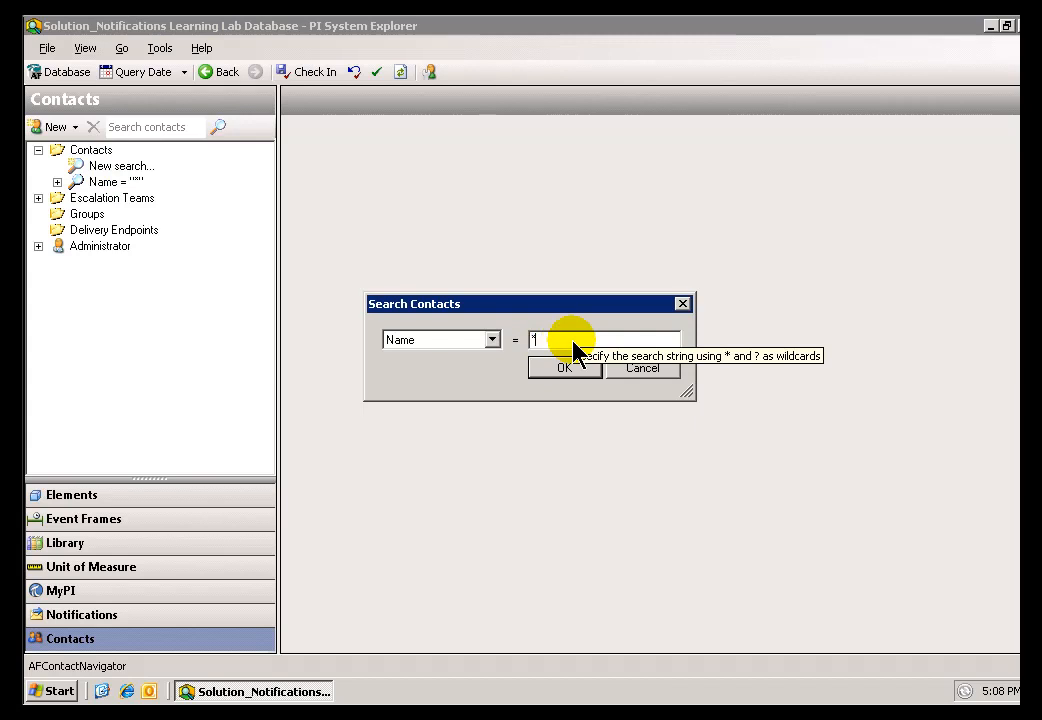
pyautogui.click(563, 370)
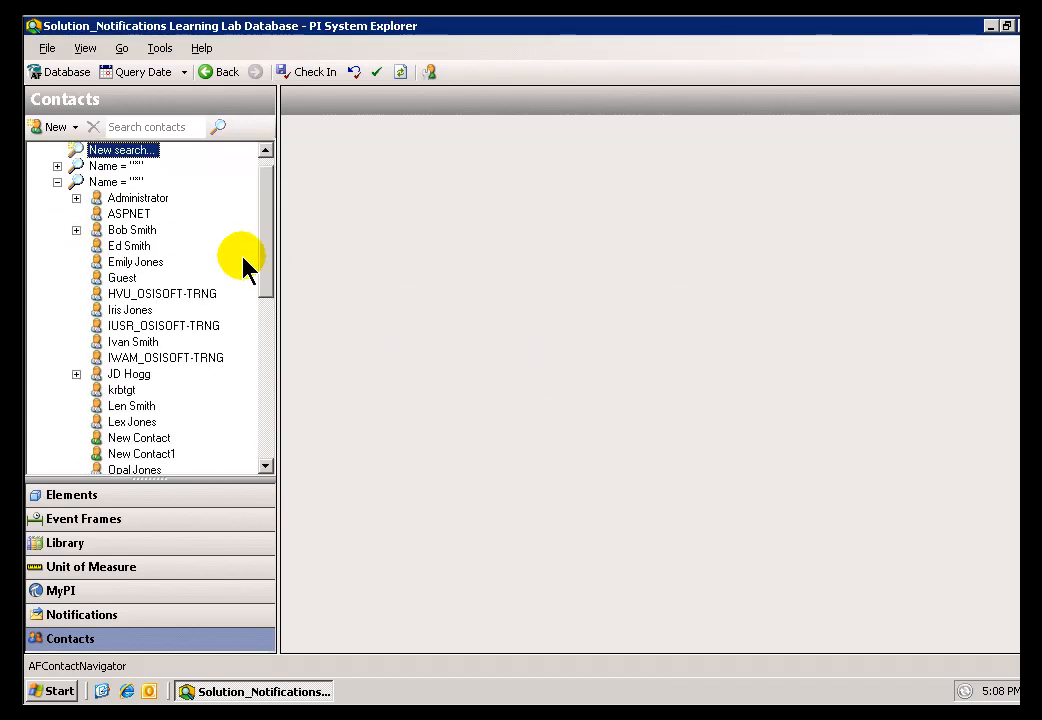
# Step: Review the email endpoint configuration and contact details of the contact just above krbtgt, including the available command for a new delivery endpoint
pyautogui.click(76, 374)
pyautogui.click(133, 395)
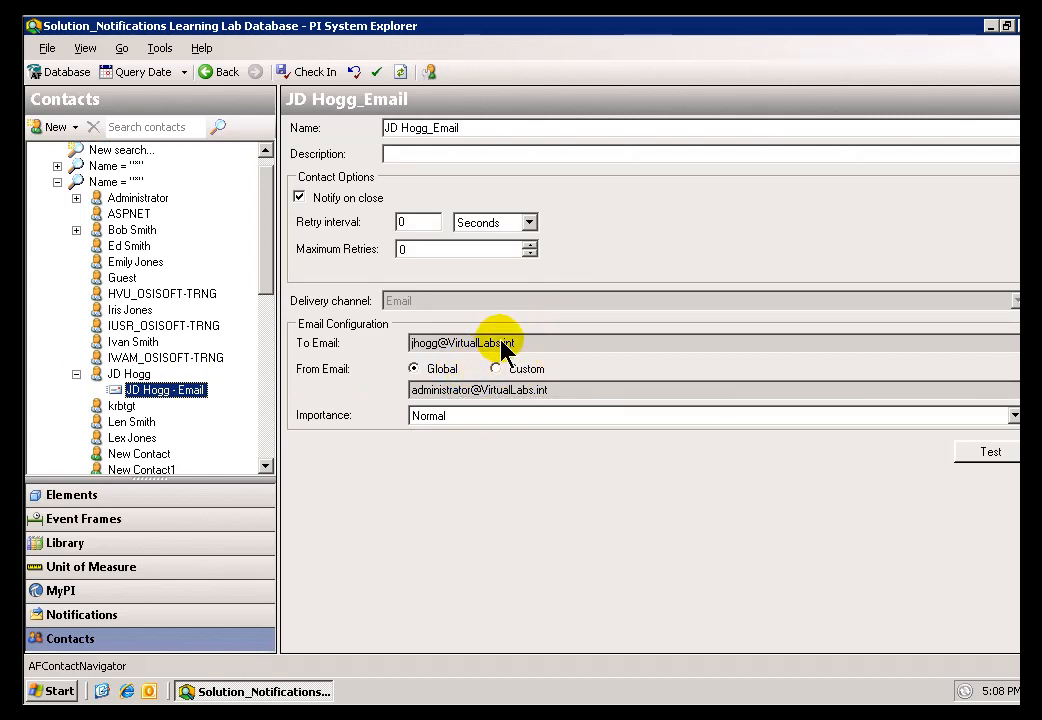
pyautogui.click(120, 375)
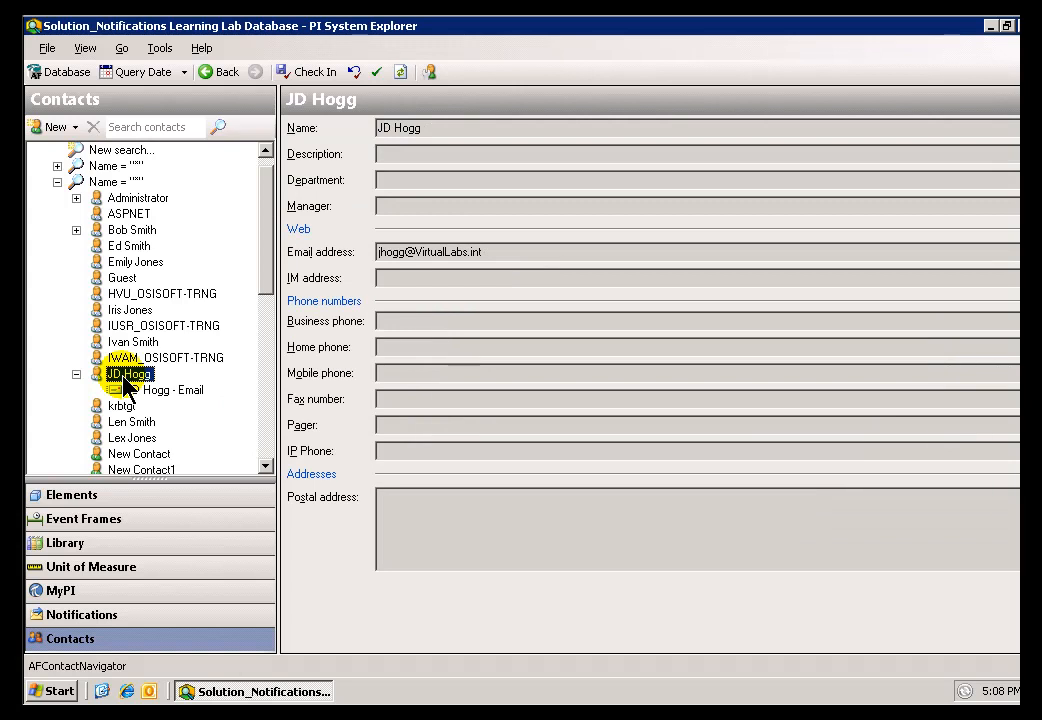
pyautogui.rightClick(123, 382)
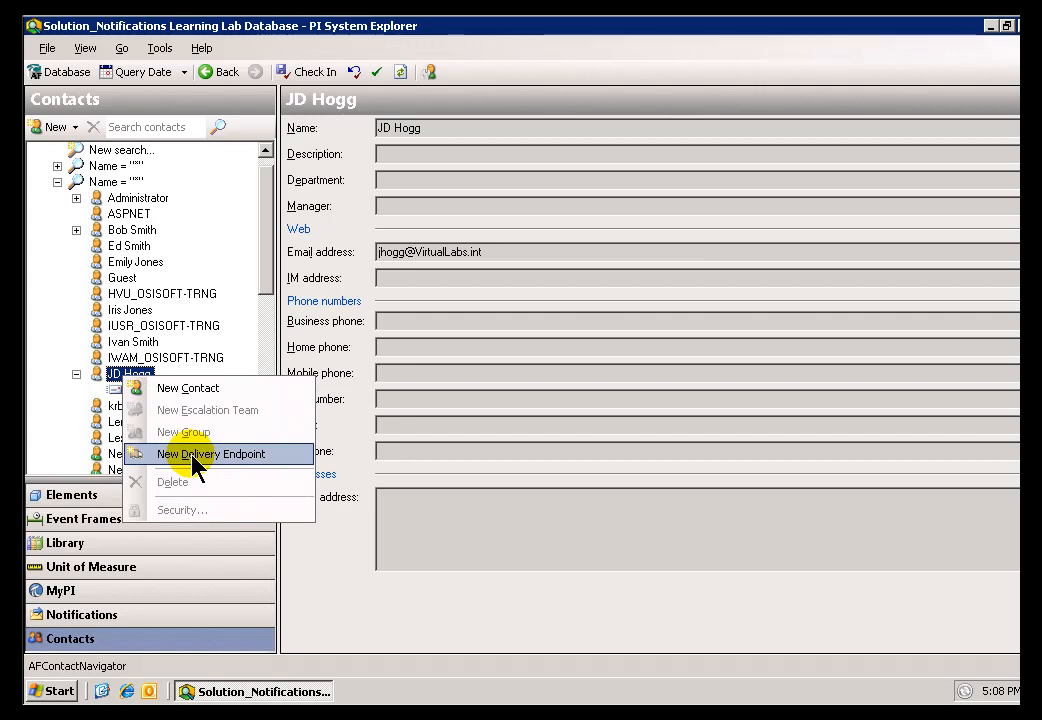
pyautogui.click(101, 371)
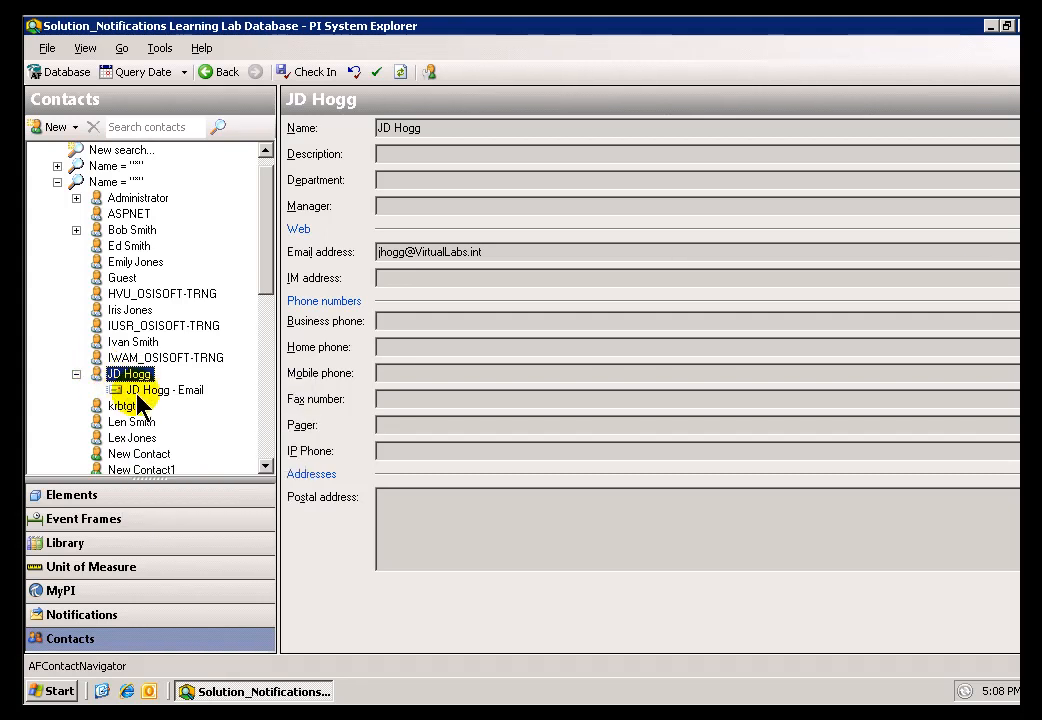